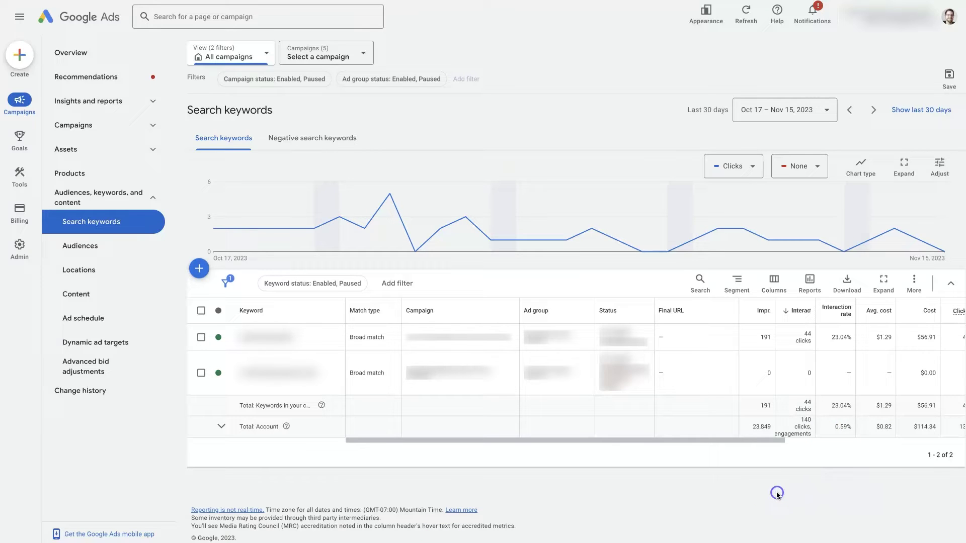
Step: Show the Appearance menu with its interface design and spacing options
left_click(705, 18)
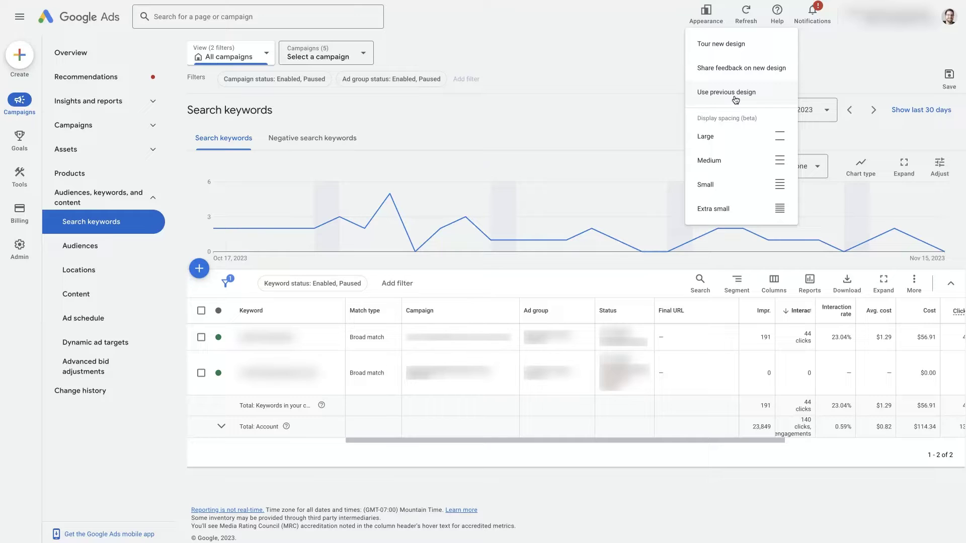
Step: Dismiss the Appearance menu and return to the All campaigns keyword view
left_click(642, 65)
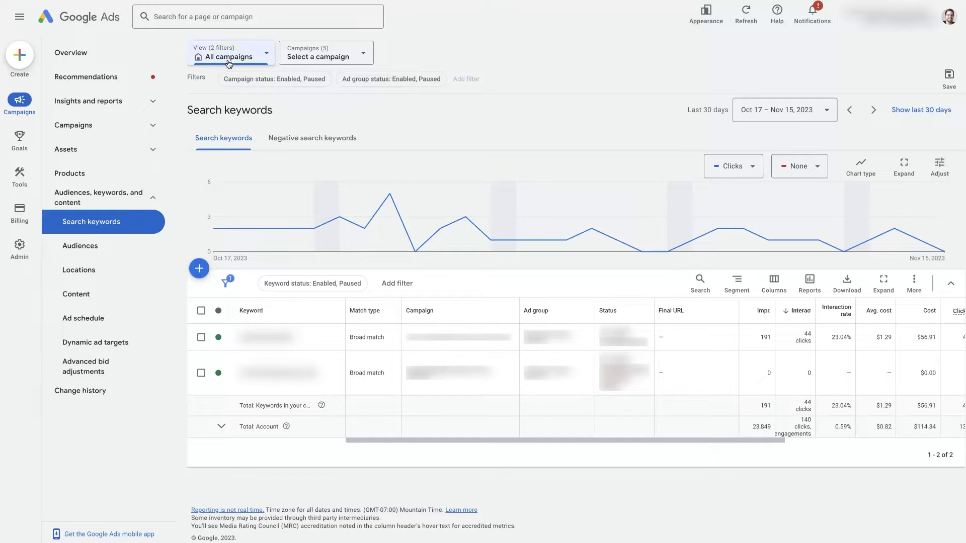
left_click(234, 61)
left_click(160, 203)
left_click(154, 200)
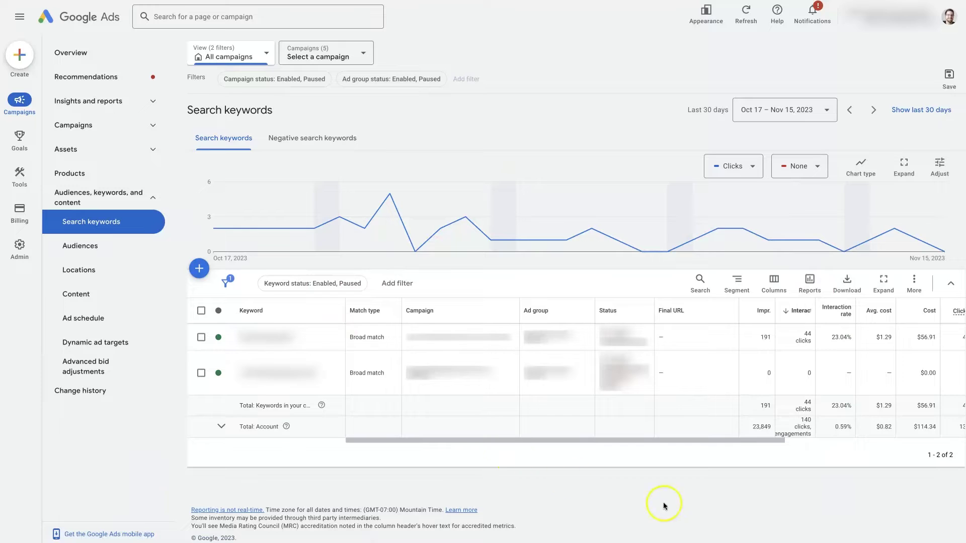
Step: Bring up the keywords table's full Download dialog with More options, set to Excel .csv
left_click(848, 282)
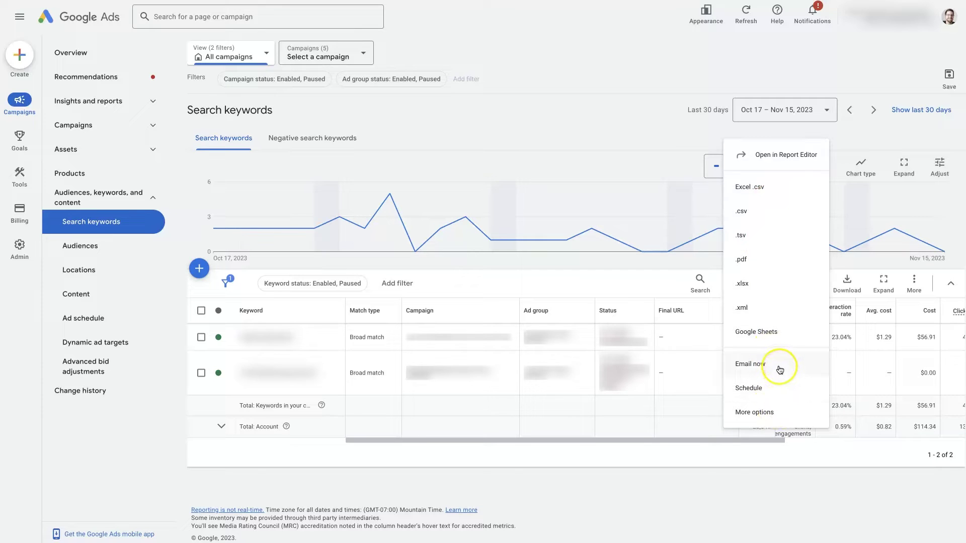
left_click(778, 390)
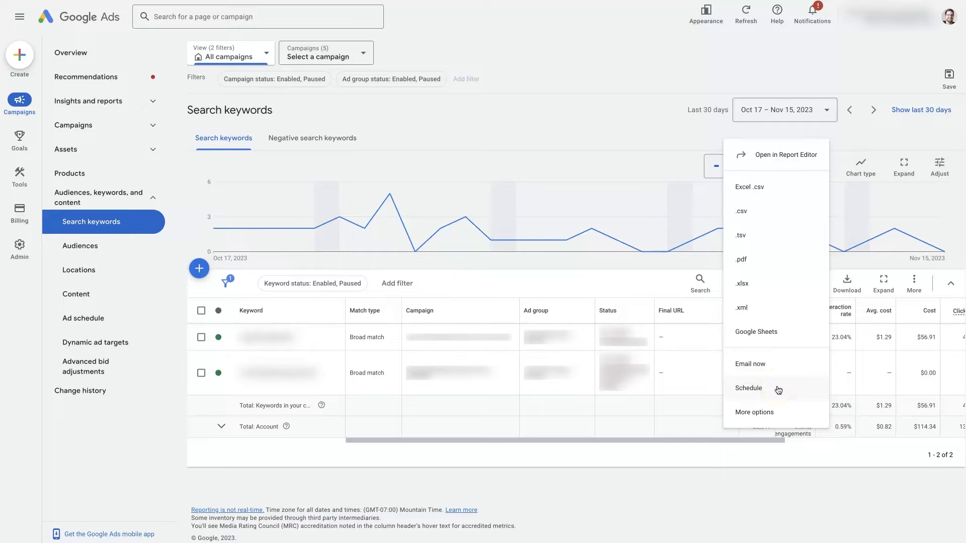
left_click(773, 415)
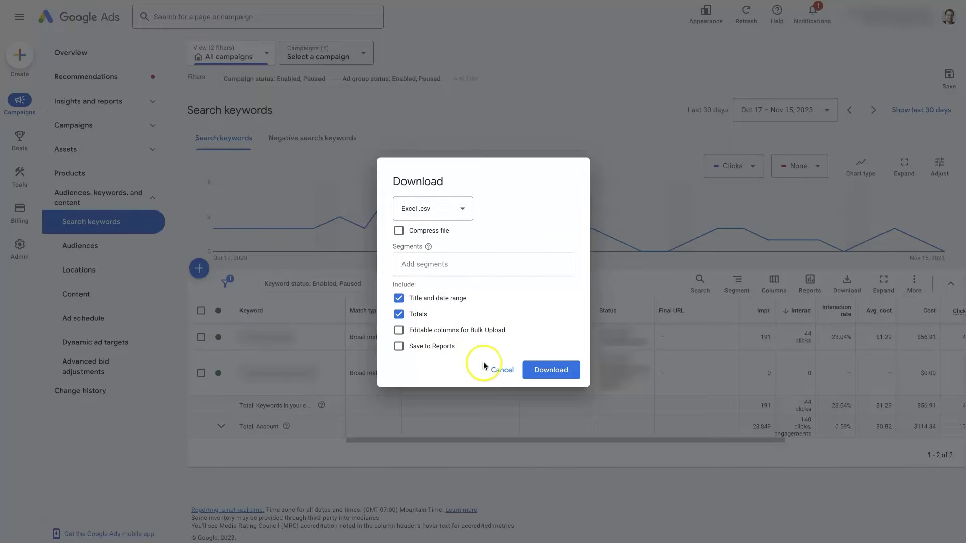
Step: Cancel the Download dialog and export the keywords report directly as Excel .csv
left_click(501, 369)
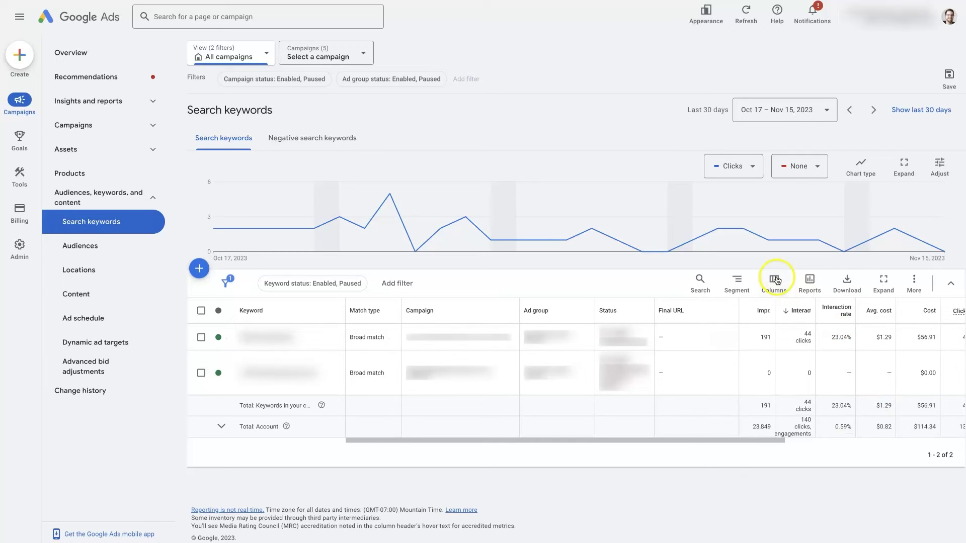
left_click(847, 282)
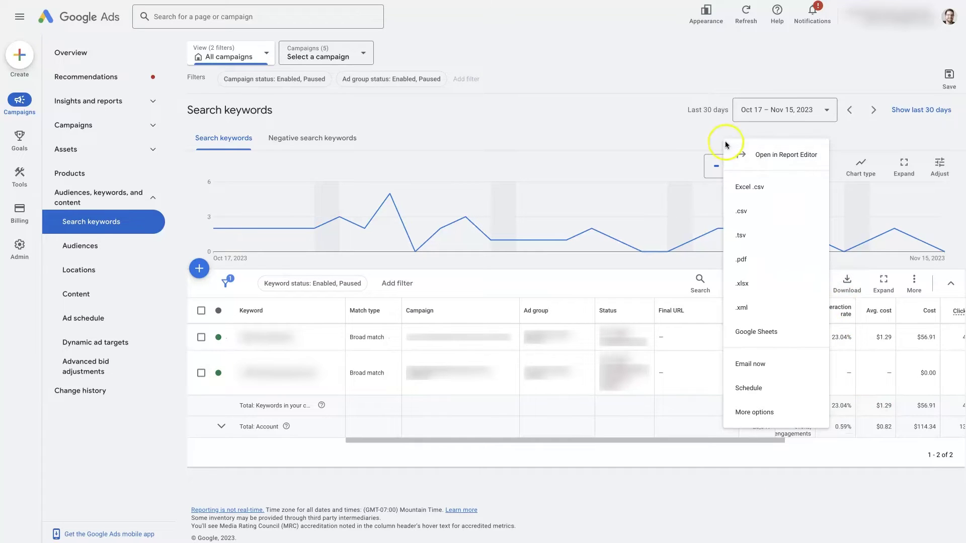
left_click(760, 191)
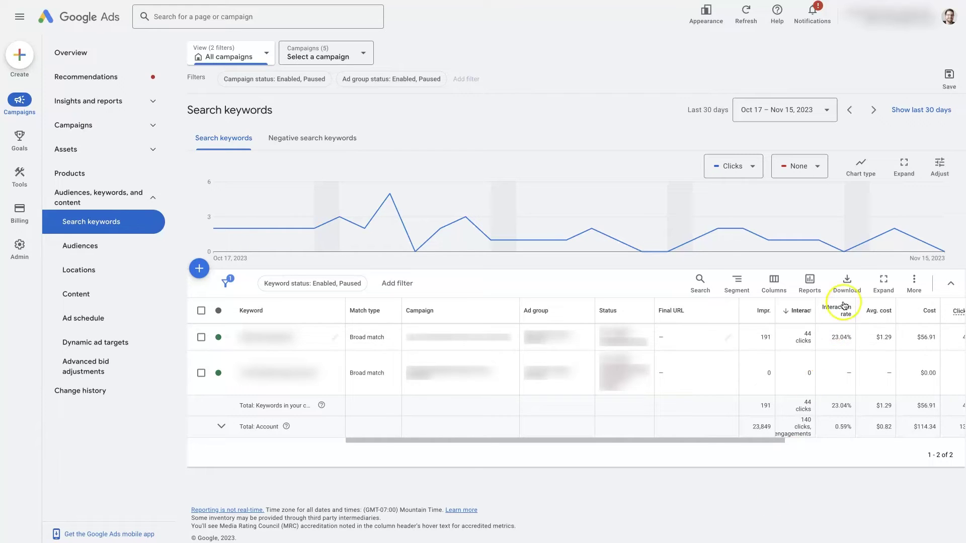
Step: Reopen the Download format list and dismiss it without choosing a format
left_click(847, 284)
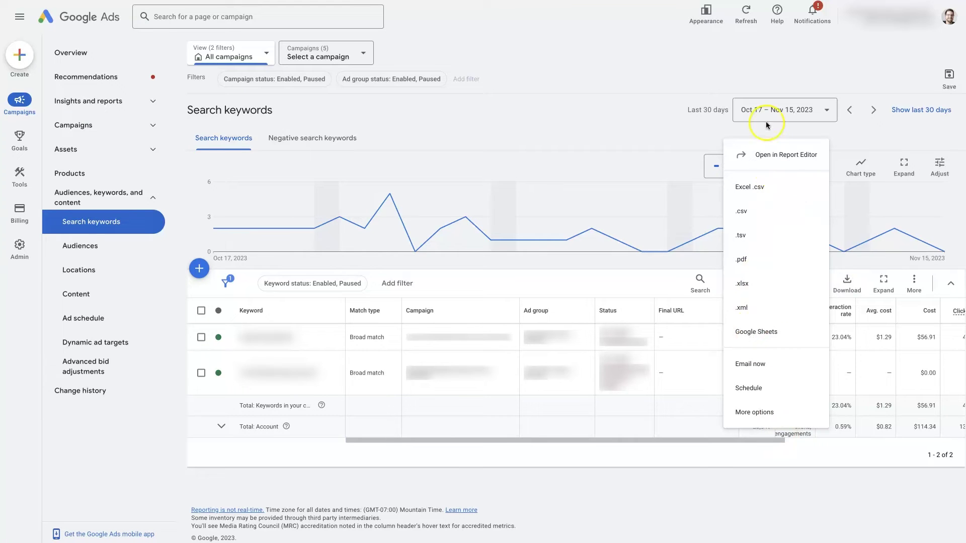
left_click(808, 502)
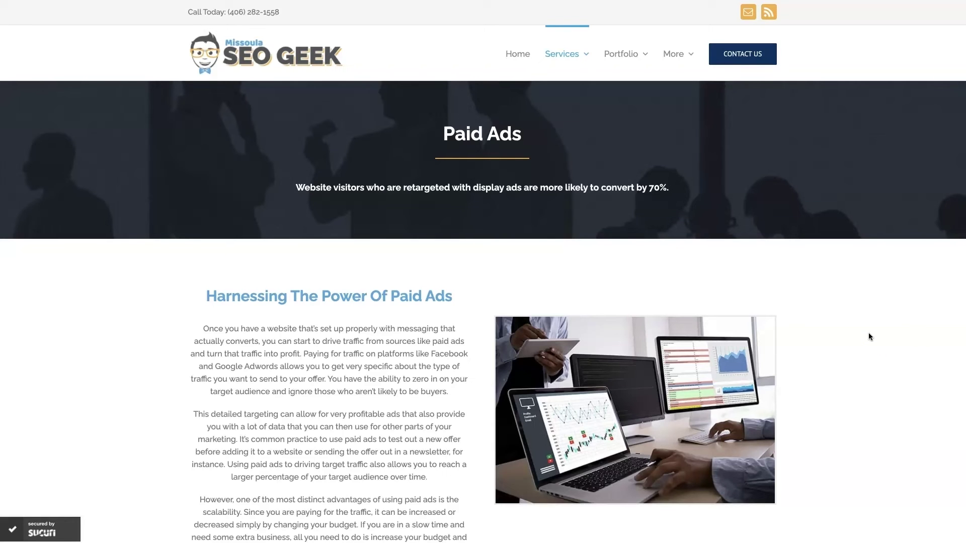
scroll(855, 372, "down", 3)
scroll(855, 371, "down", 5)
scroll(855, 372, "down", 5)
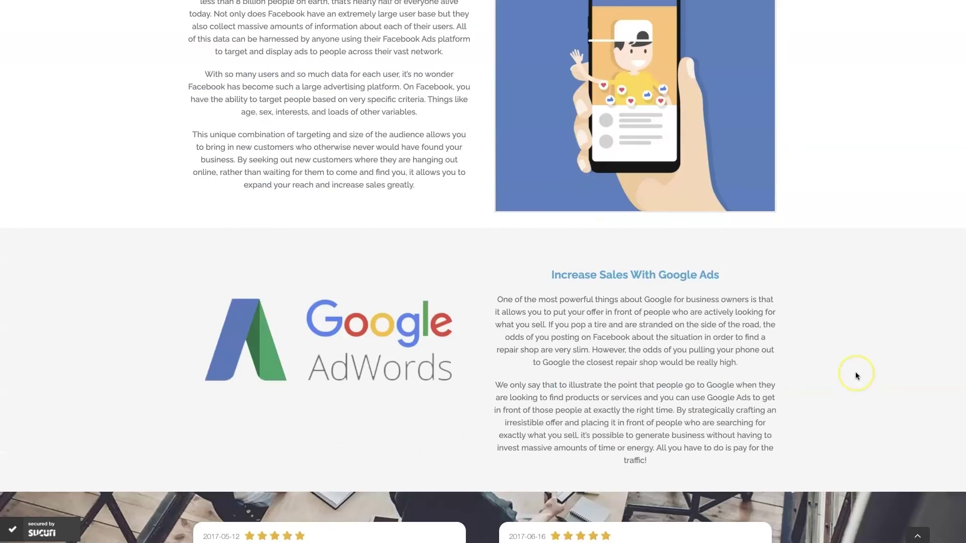
scroll(854, 372, "down", 4)
scroll(855, 372, "down", 1)
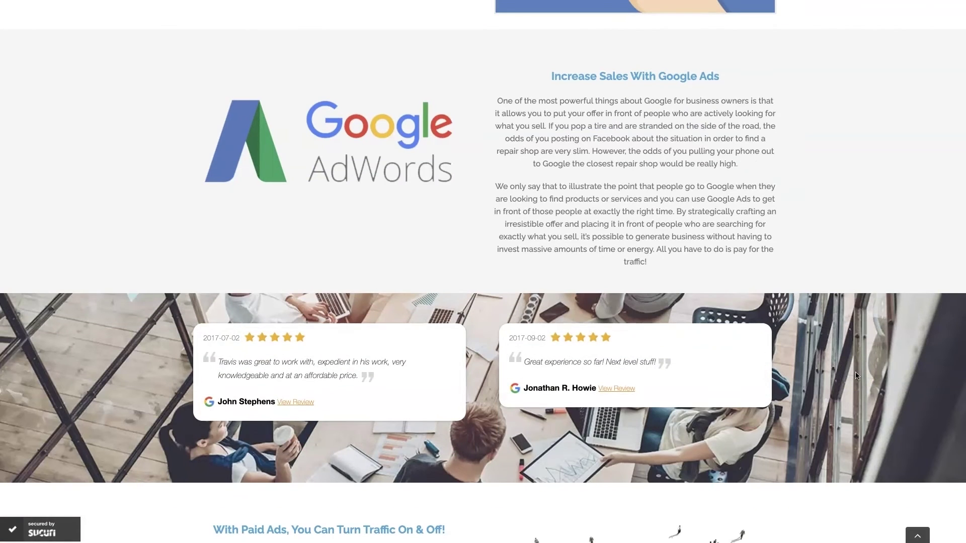
scroll(855, 374, "up", 1)
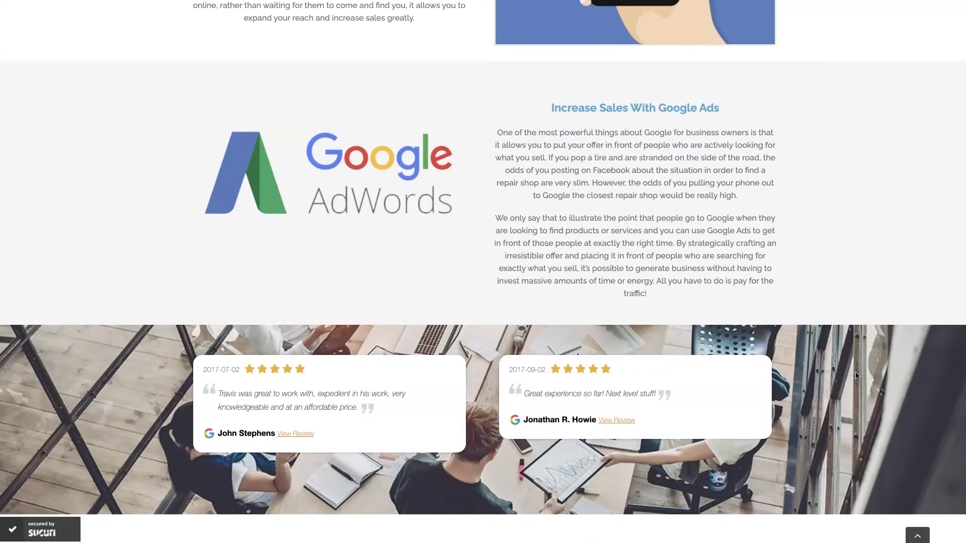